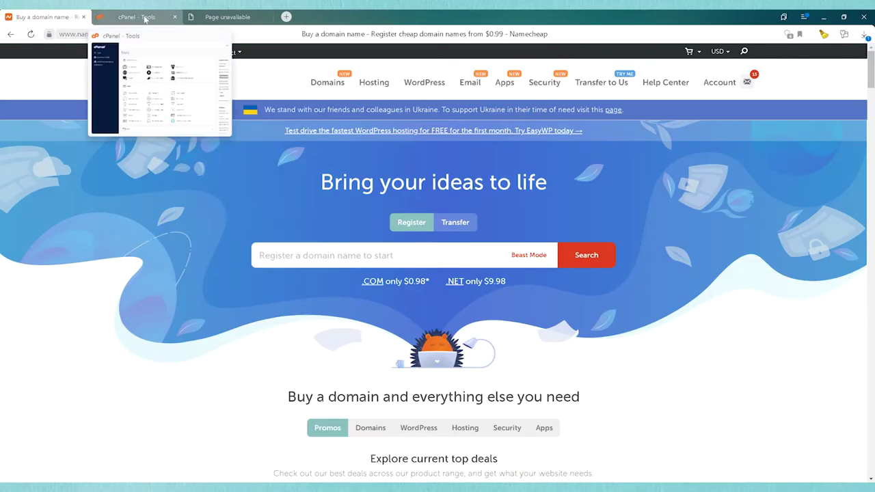
- Switch to the hosting account's cPanel and look up the shared IP address in the general information
left_click(141, 17)
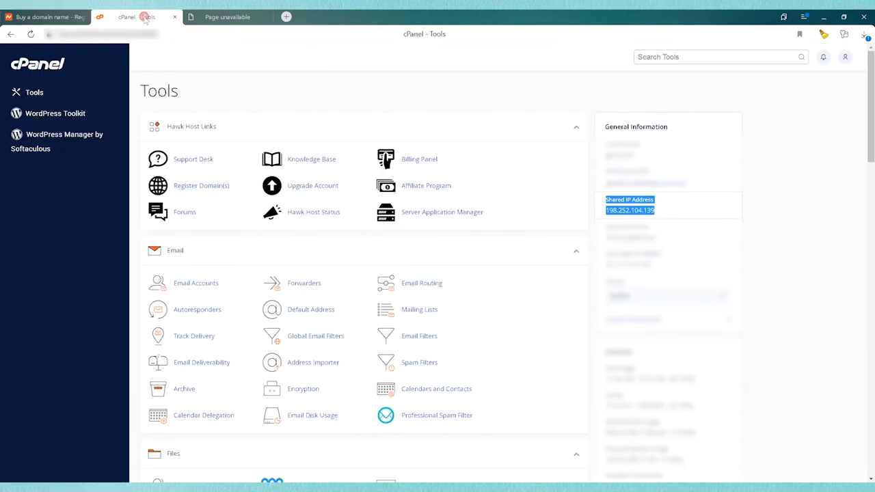
left_click(606, 203)
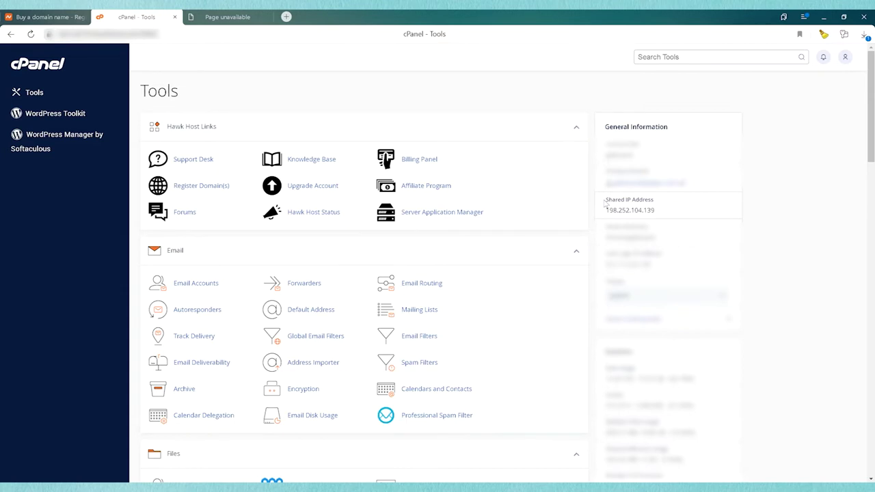
left_click_drag(605, 203, 663, 203)
left_click(663, 203)
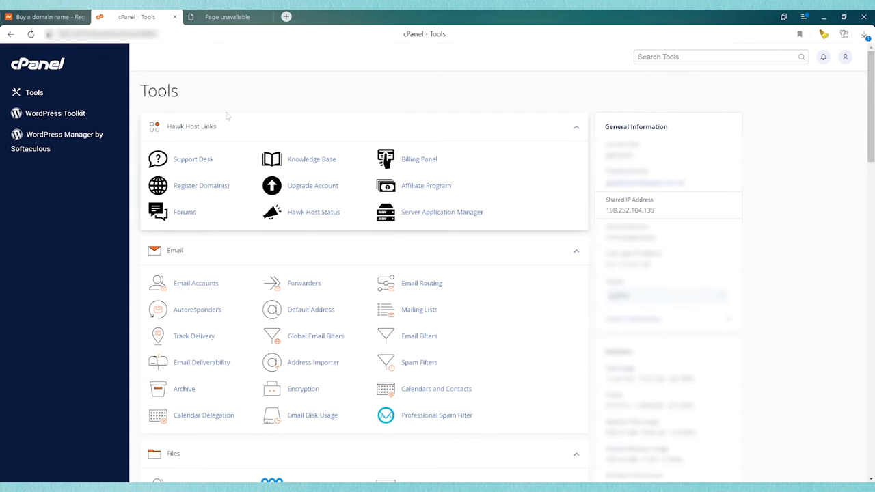
- Switch to Namecheap and open the management page for coolautismshirts.com from the account's domain list
left_click(62, 17)
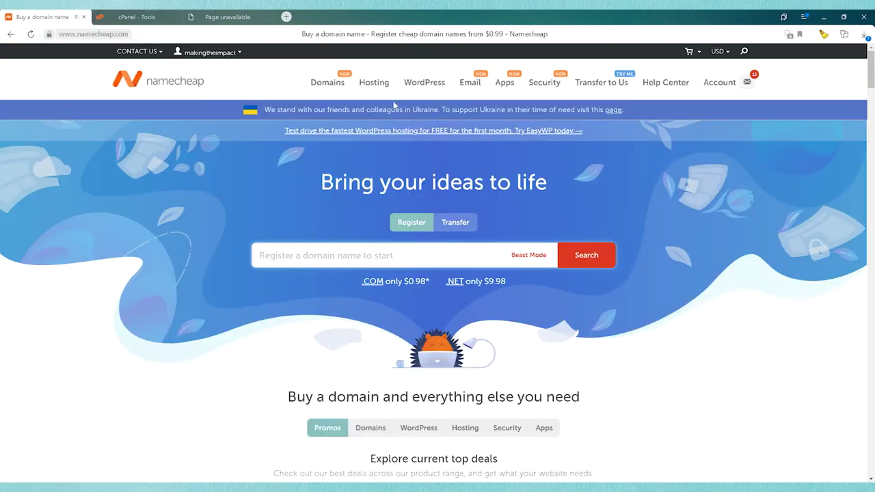
mouse_move(715, 86)
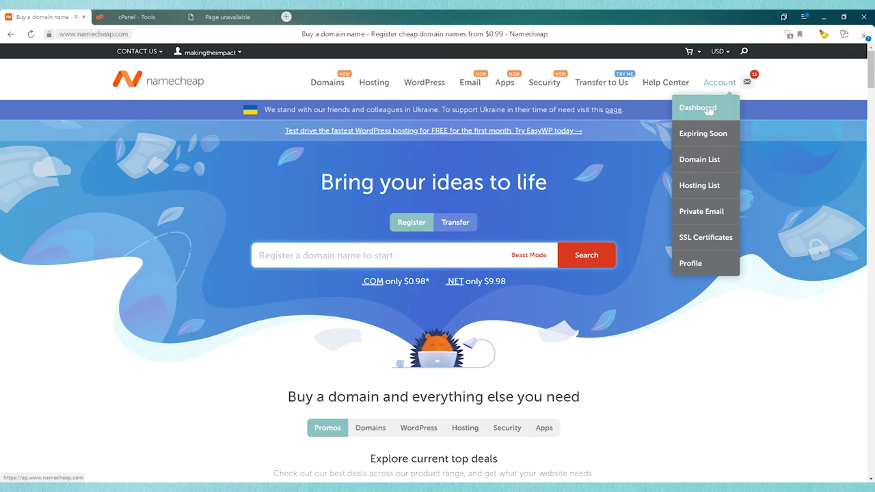
left_click(708, 162)
scroll(627, 313, "down", 2)
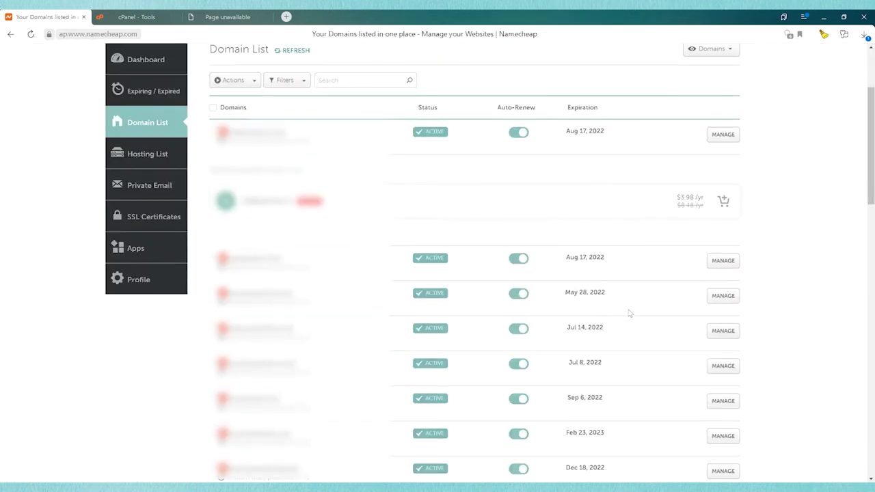
left_click(722, 331)
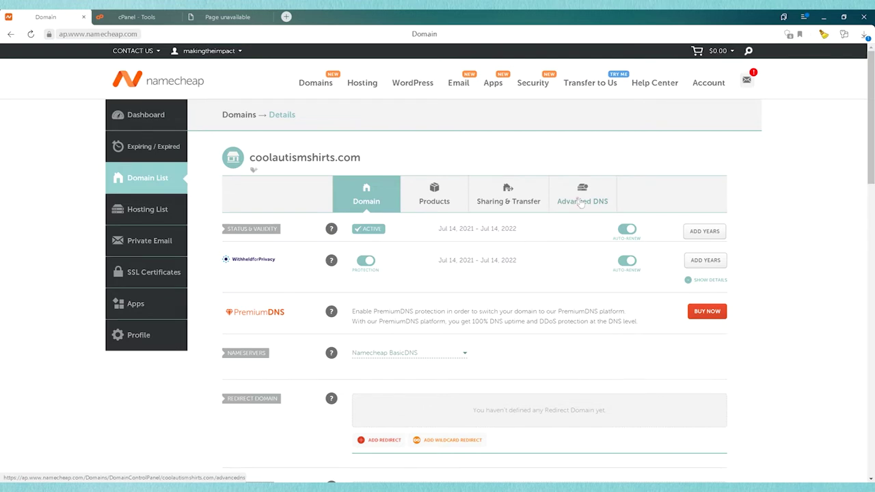
- Open the domain's advanced DNS settings and delete the www CNAME record pointing to parkingpage.namecheap.com
left_click(581, 199)
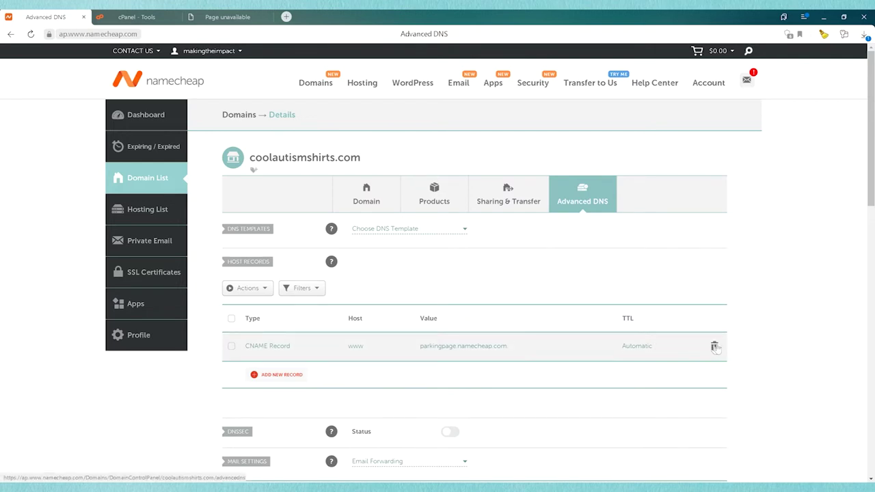
left_click(715, 347)
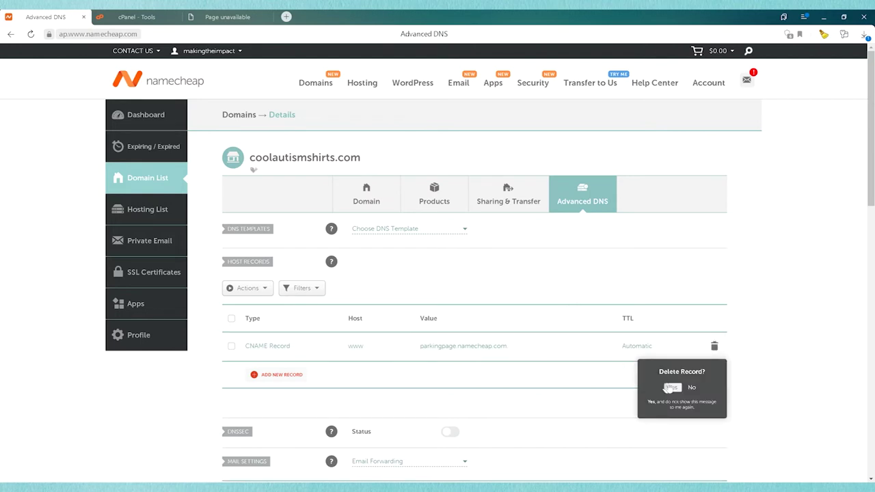
left_click(670, 387)
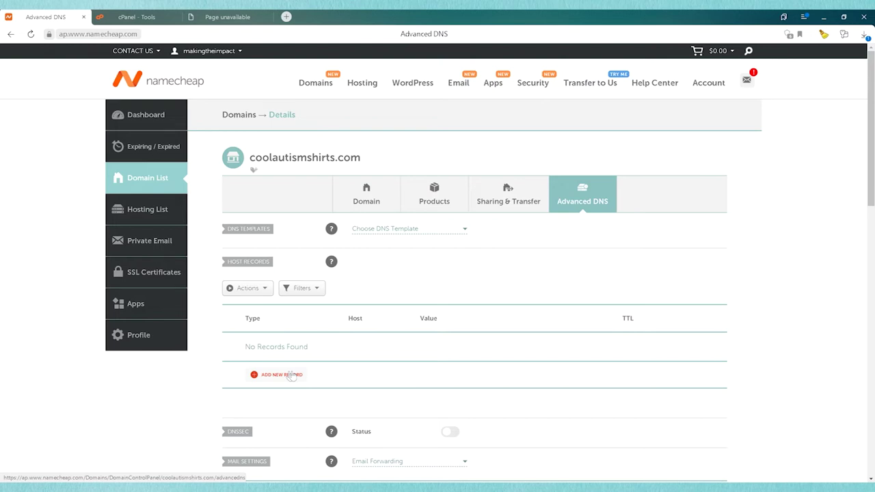
- Add and save an A record with host @ and the IP address 198.252.104.139
left_click(292, 375)
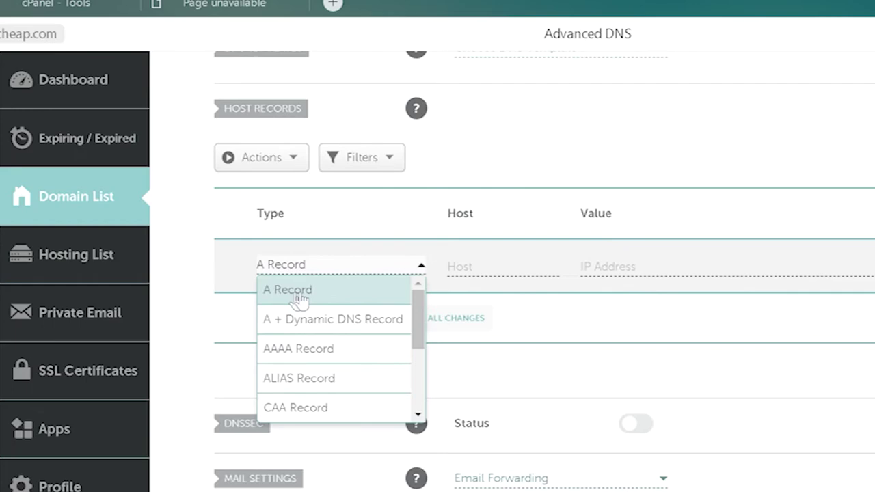
left_click(299, 295)
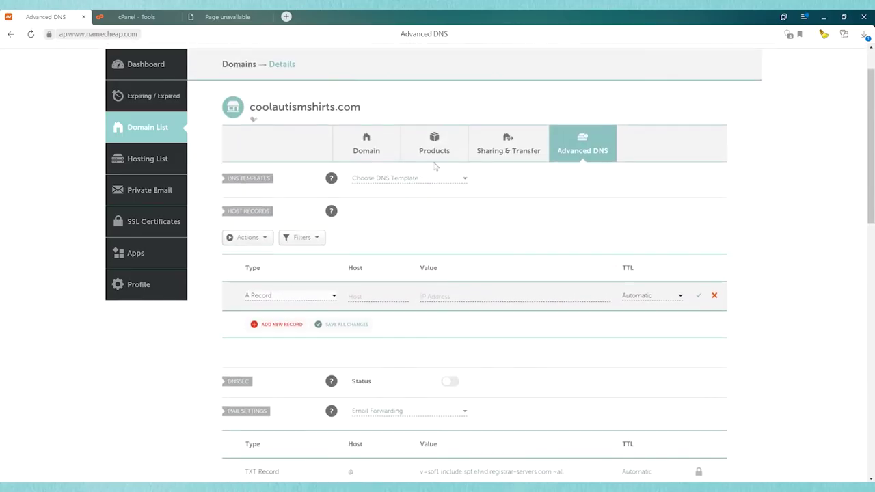
left_click(369, 295)
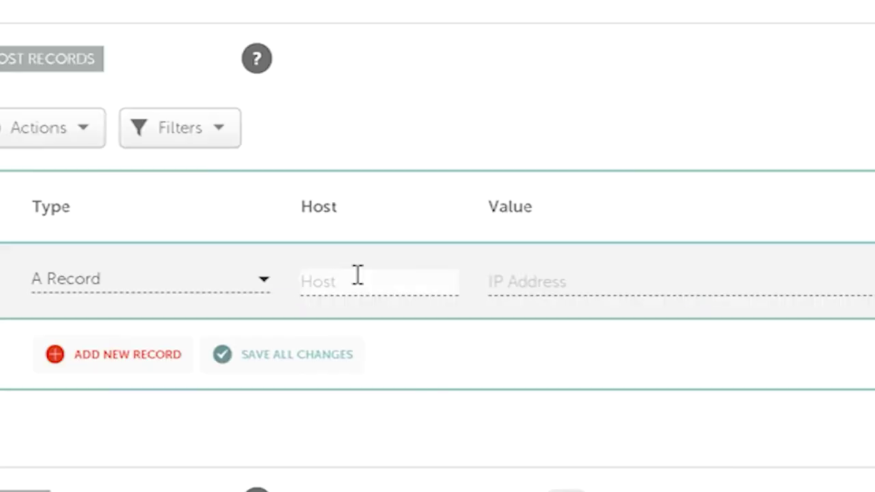
type("@")
left_click(503, 279)
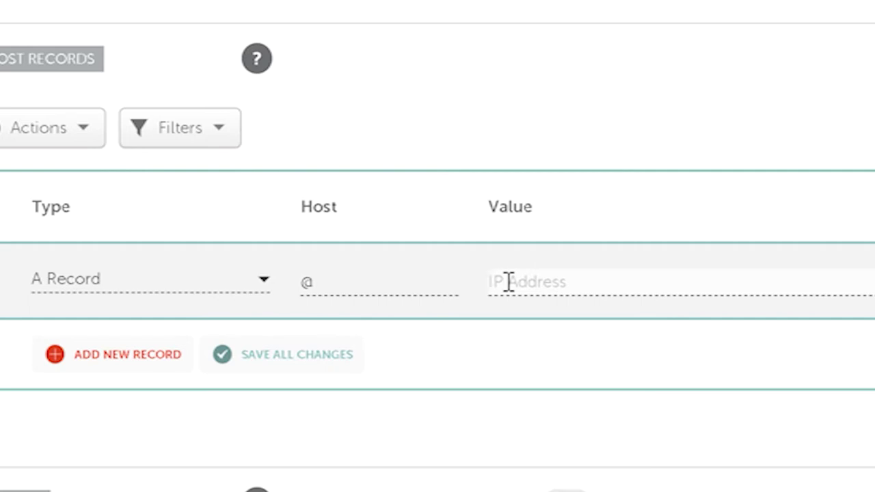
type("198.252.104.1")
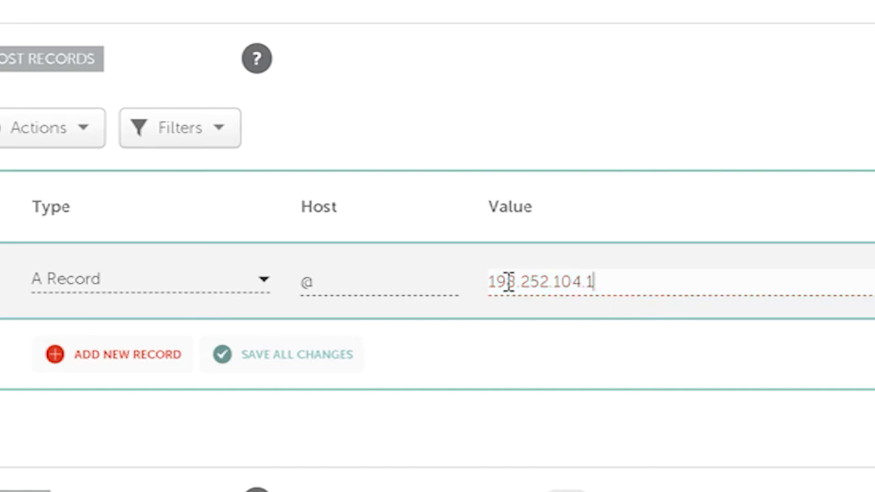
type("39")
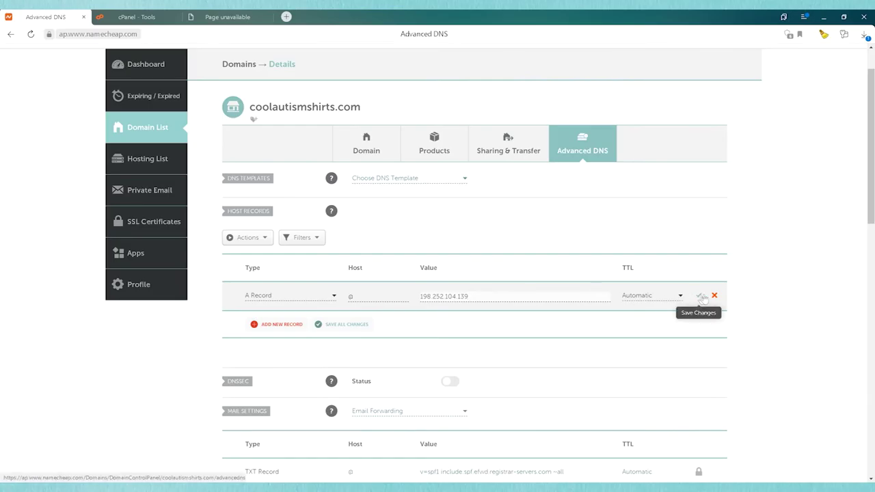
left_click(701, 296)
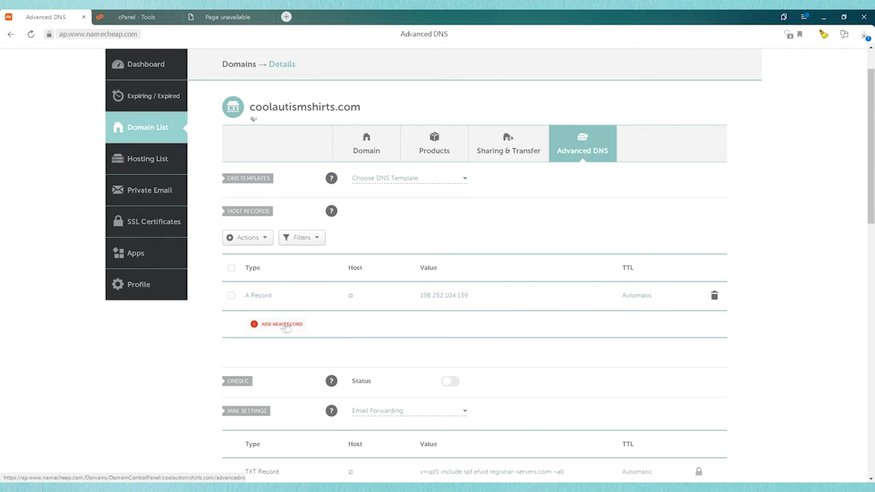
- Add and save a CNAME record with host www and target coolautismshirts.com
left_click(282, 325)
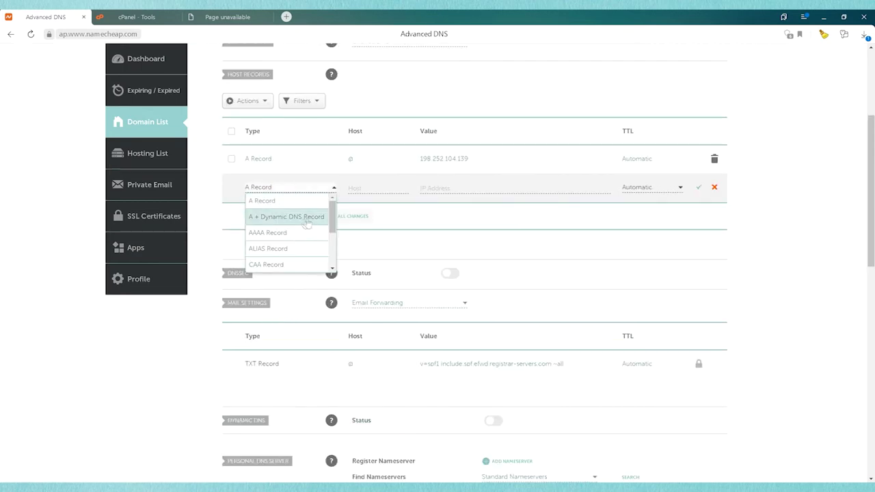
scroll(297, 254, "down", 1)
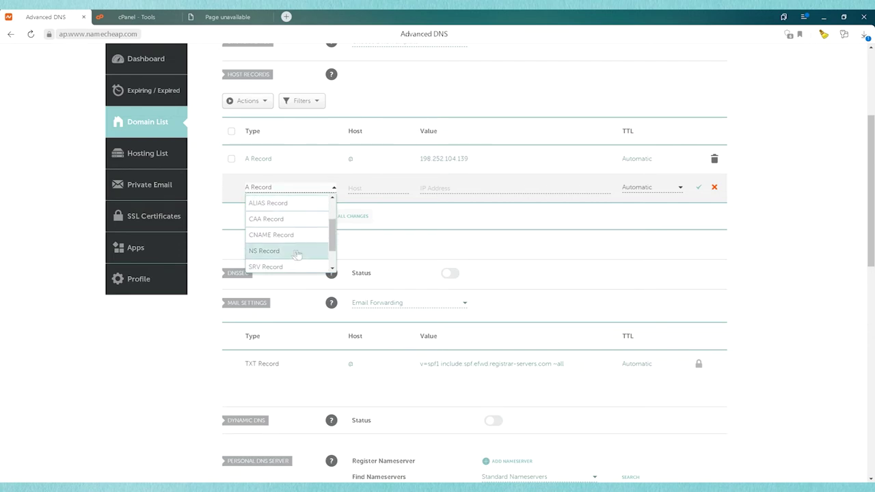
left_click(293, 236)
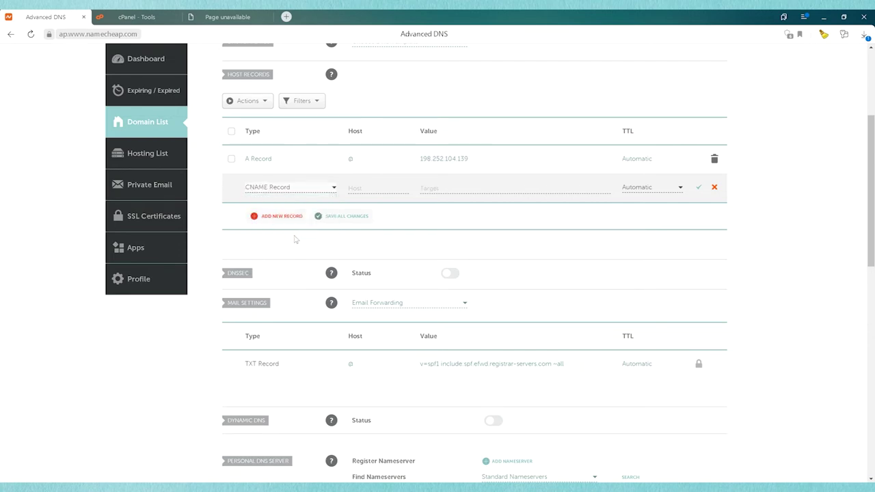
left_click(381, 187)
type("www")
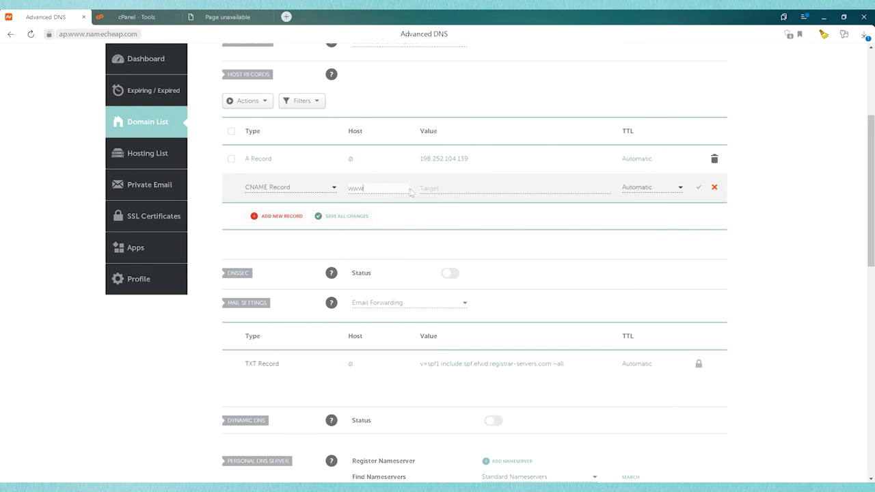
left_click(442, 190)
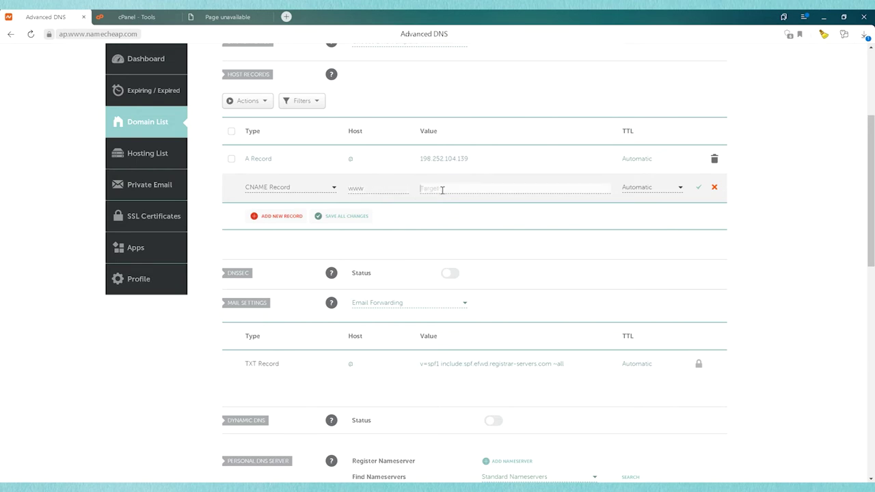
type("coolau")
type("stomshirts.com")
scroll(488, 185, "up", 1)
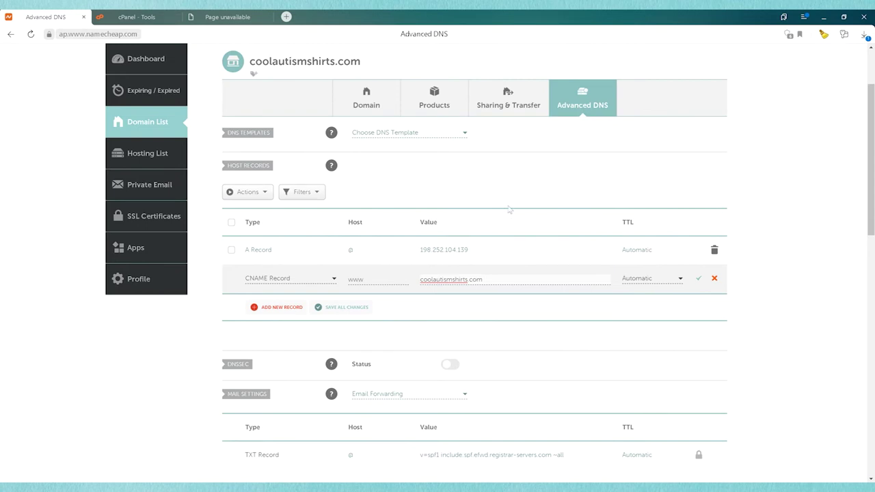
left_click(699, 281)
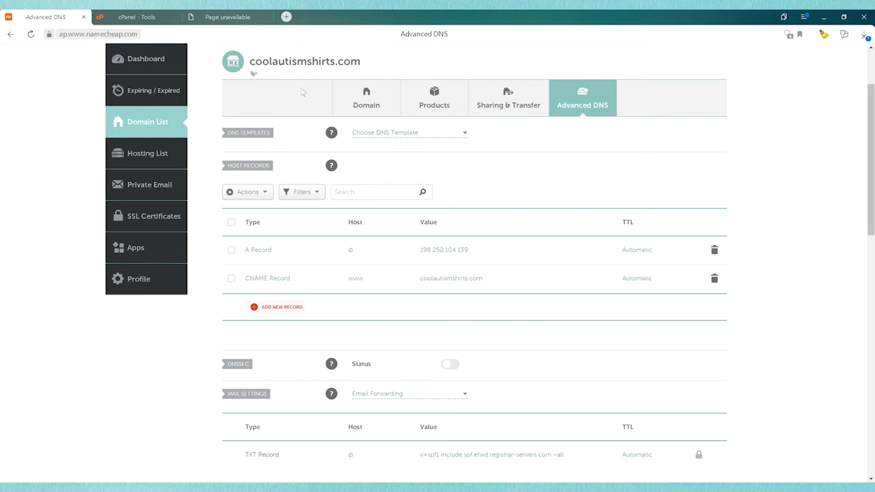
- Reload coolautismshirts.com twice to test whether the domain reaches the hosted site, reviewing the Namecheap host records after each reload
left_click(222, 19)
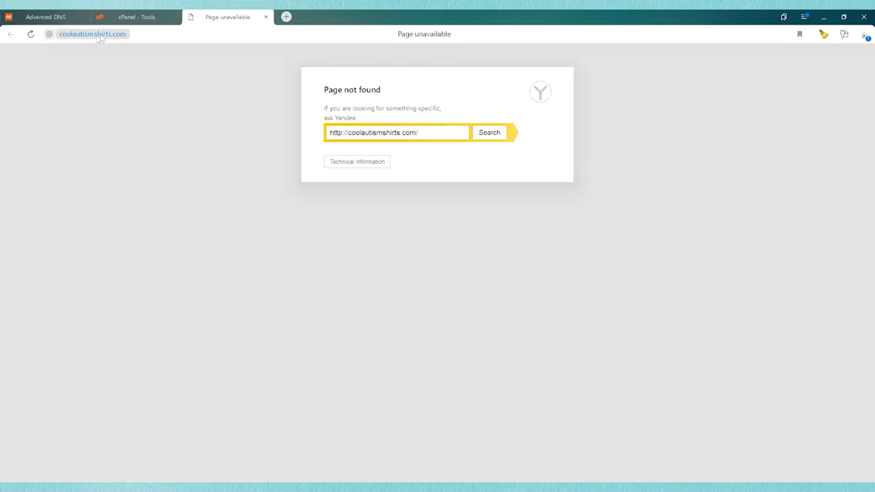
left_click(30, 34)
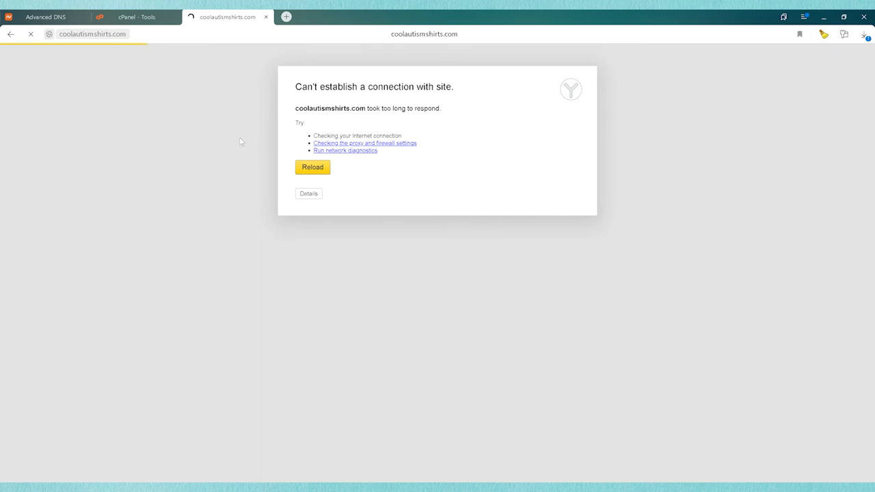
left_click(68, 19)
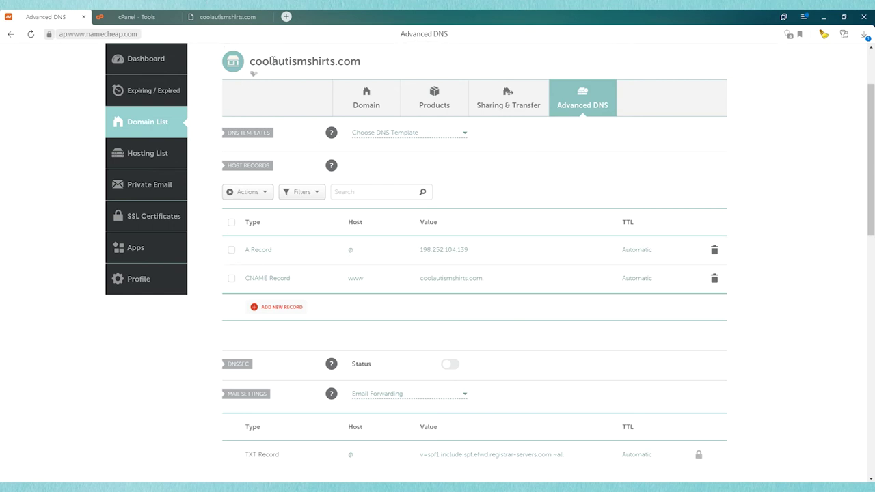
left_click(232, 20)
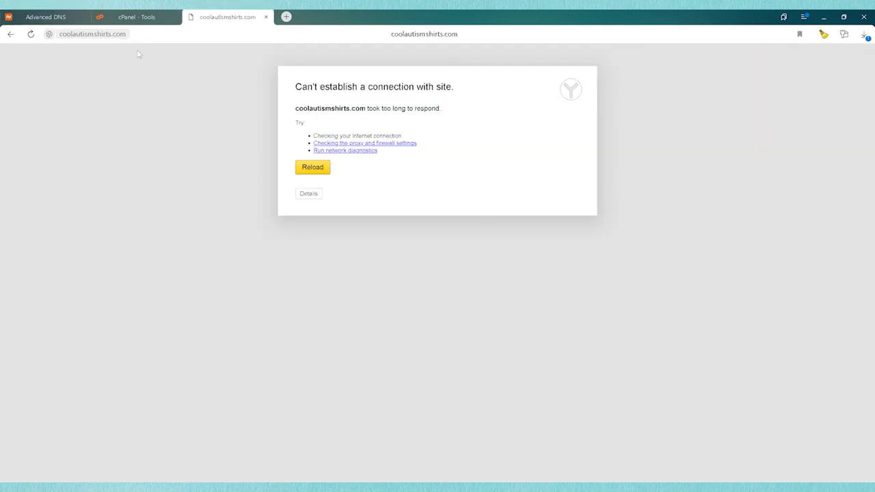
left_click(31, 34)
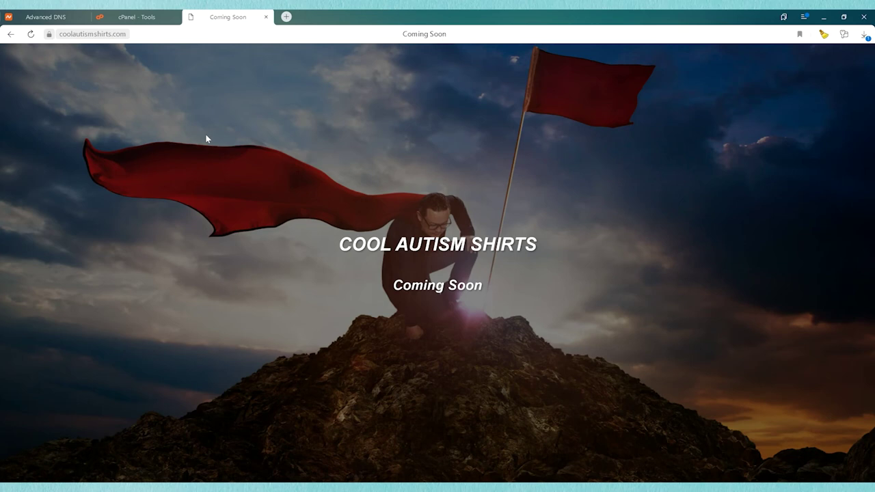
left_click(61, 19)
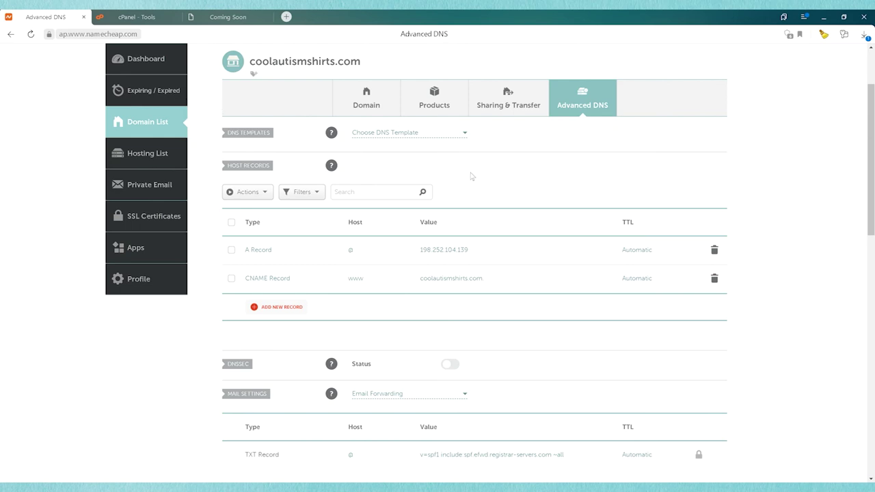